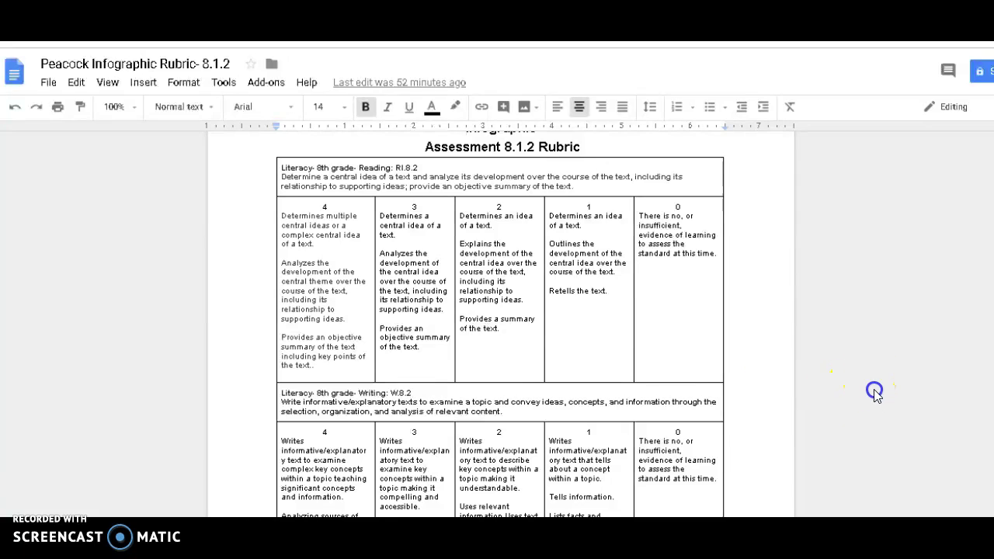
Step: Select the reading and writing rubric rows and scroll down the page
left_click_drag(875, 392, 880, 408)
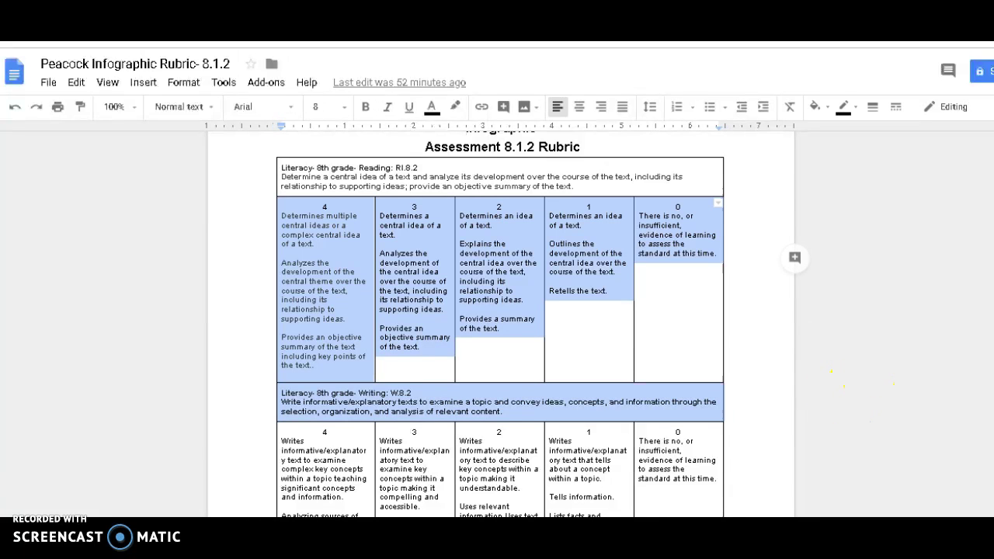
scroll(776, 373, "down", 1)
scroll(621, 350, "down", 1)
scroll(466, 334, "down", 2)
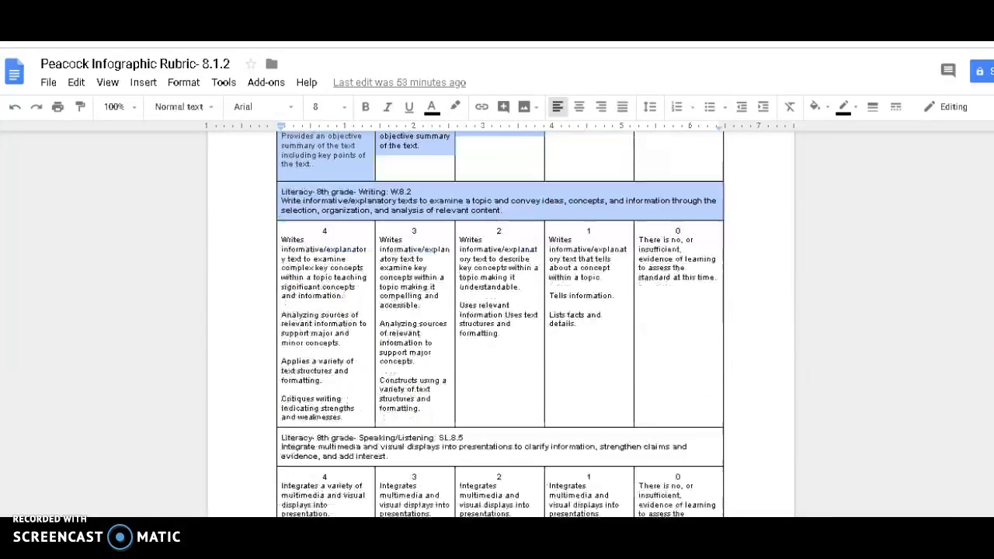
scroll(661, 410, "down", 2)
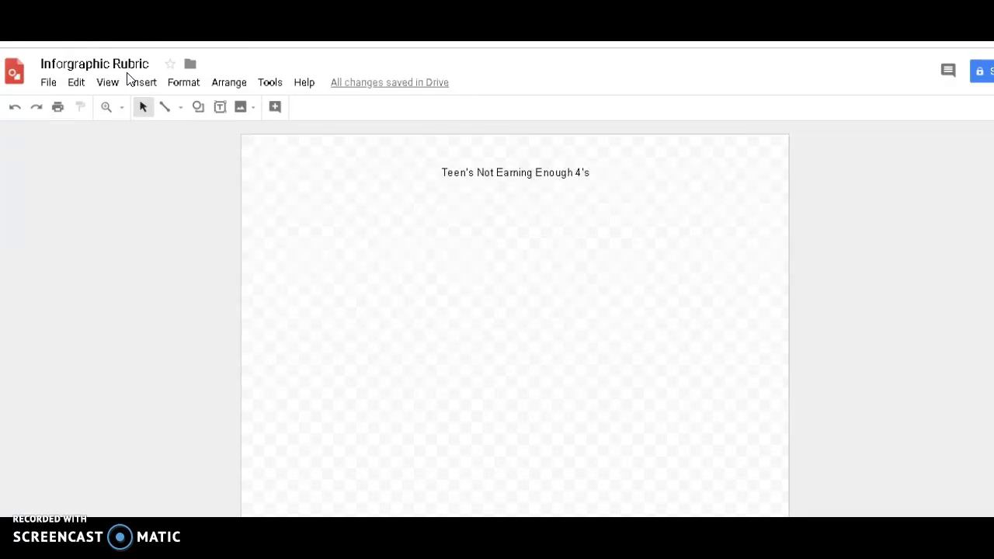
Step: Draw a text box across the title area, then dismiss it empty
left_click(152, 63)
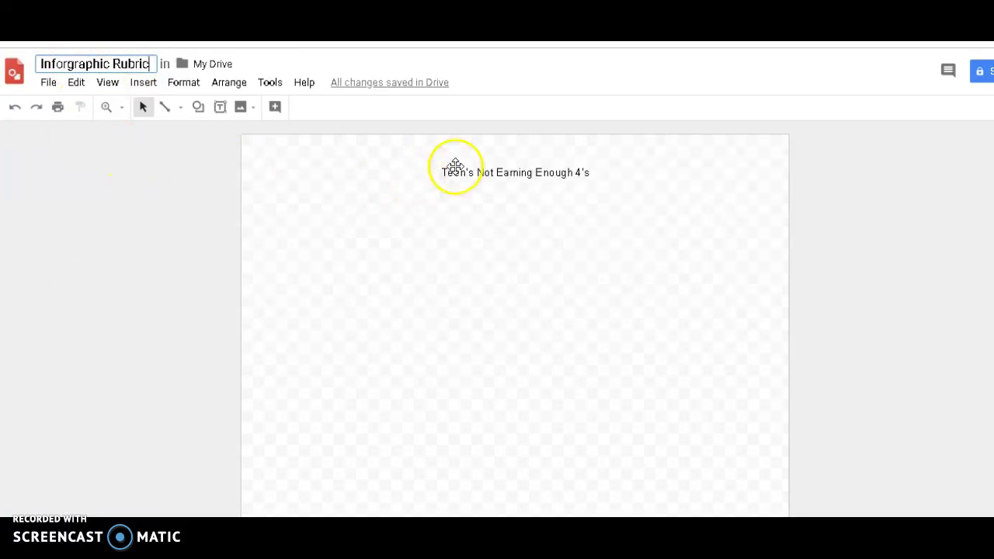
left_click(147, 83)
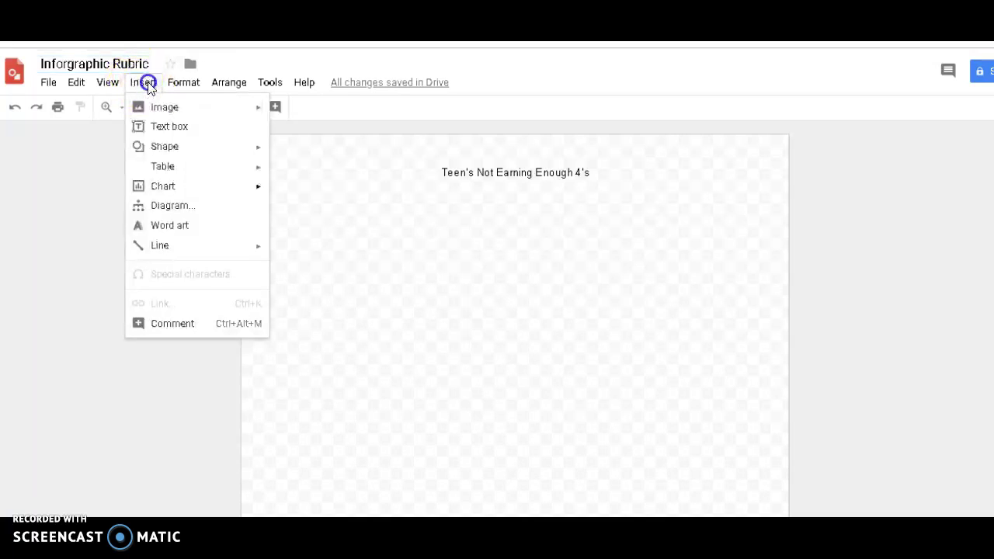
left_click(165, 128)
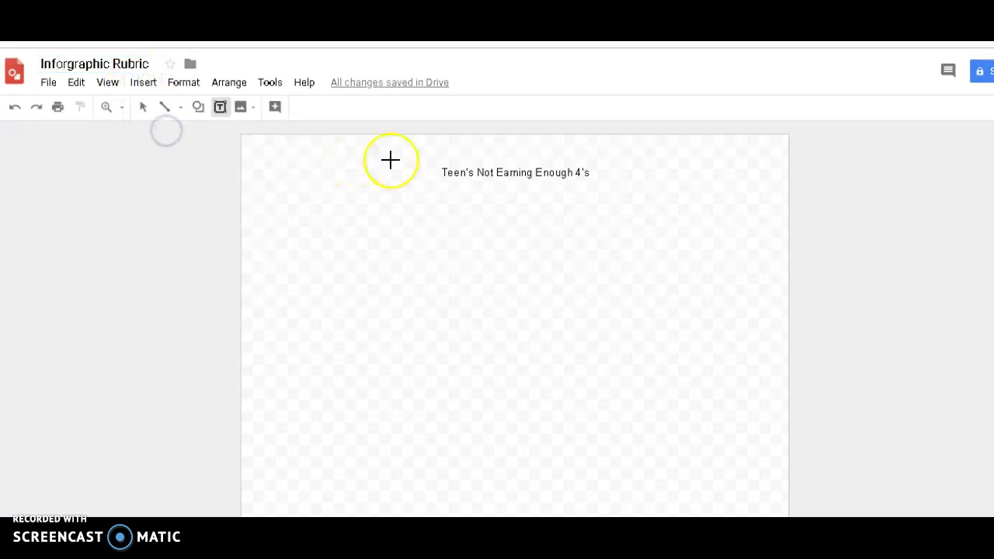
left_click_drag(612, 155, 643, 196)
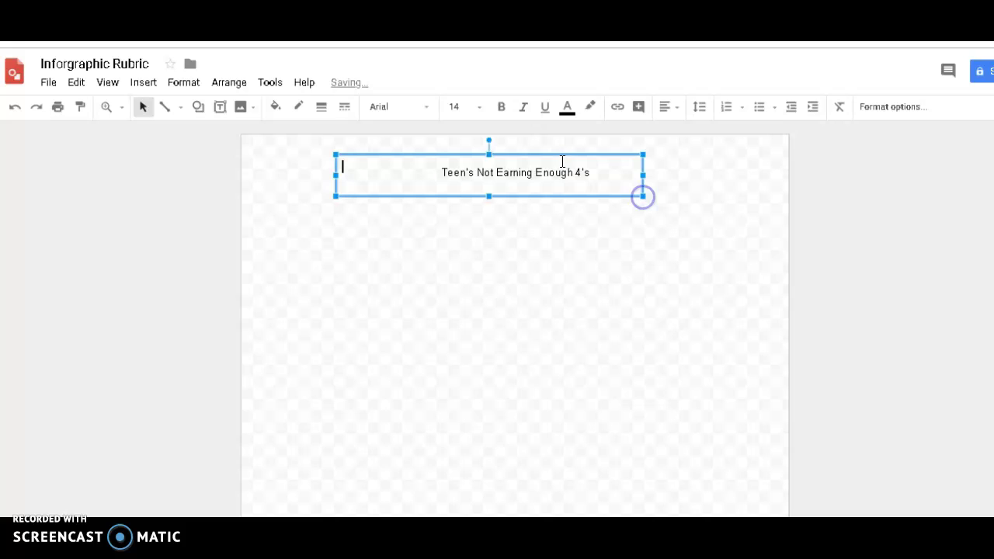
left_click(19, 107)
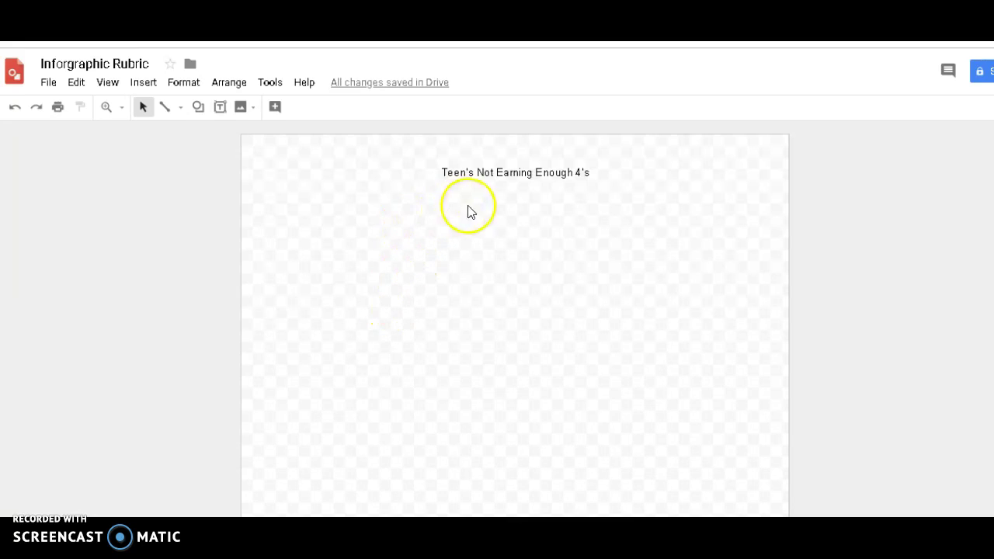
left_click(151, 84)
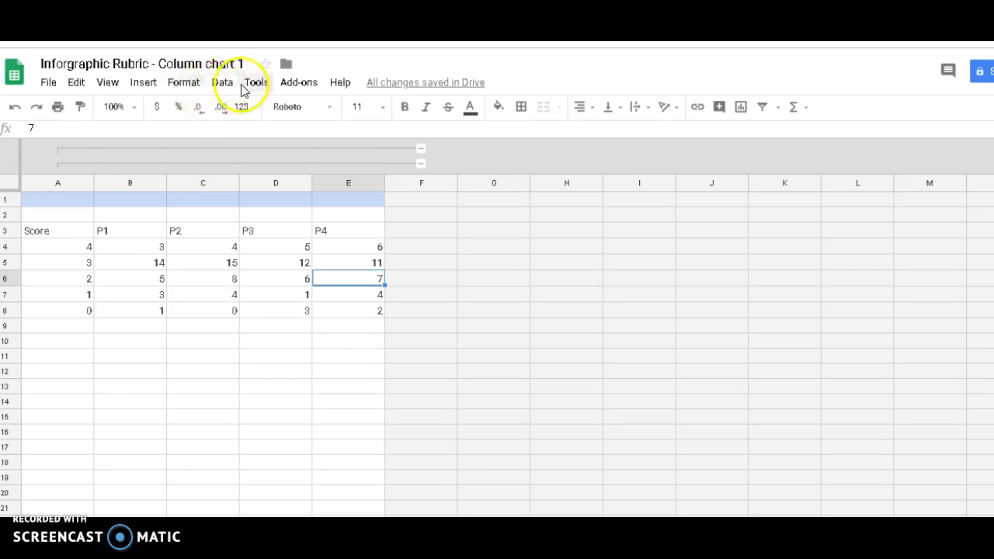
Step: Chart the Score table A3:E8 as columns, using column A as headers
mouse_move(47, 232)
left_mouse_down()
mouse_move(106, 233)
mouse_move(368, 314)
left_mouse_up()
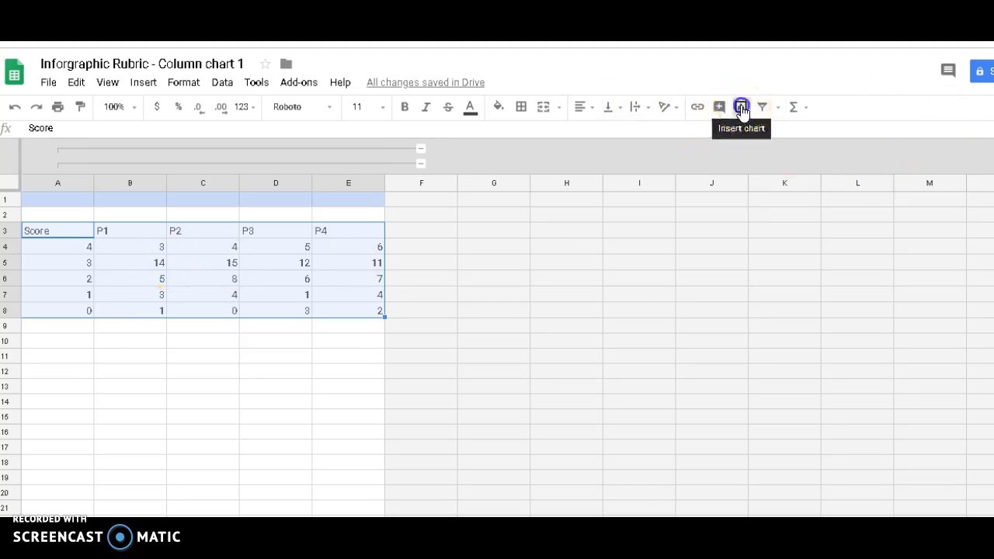
left_click(742, 109)
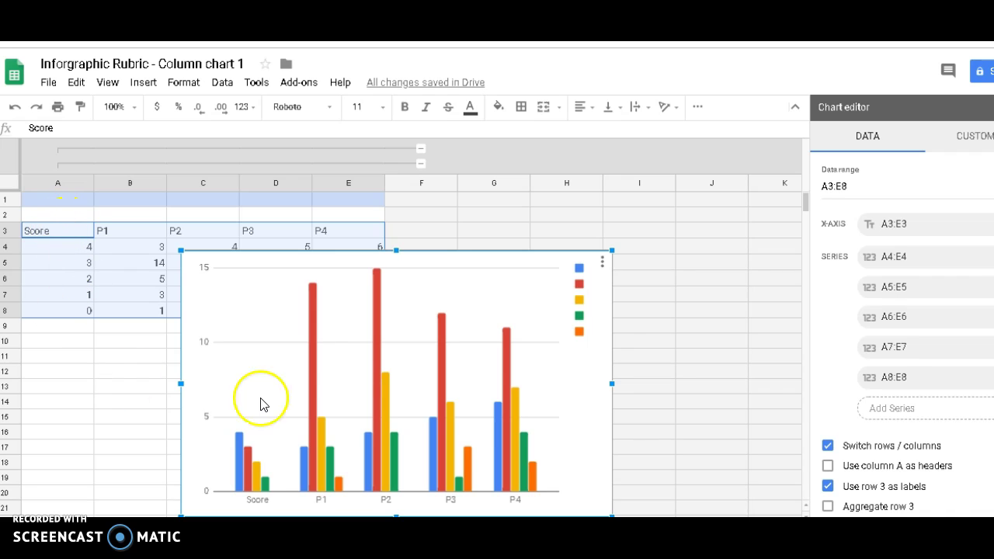
left_click(828, 465)
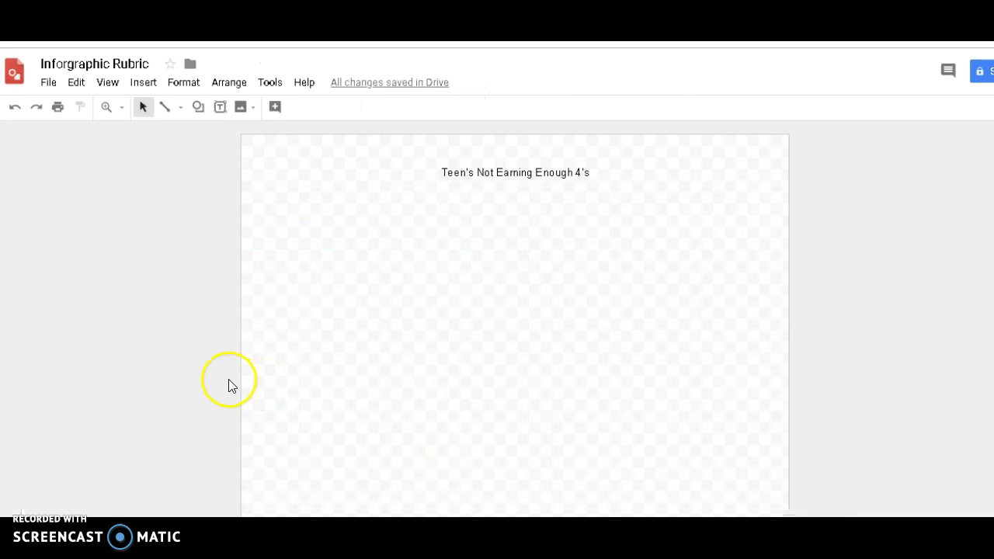
Step: Import the linked column chart from the 'Inforgraphic Rubric' spreadsheet into the drawing
left_click(145, 84)
mouse_move(164, 187)
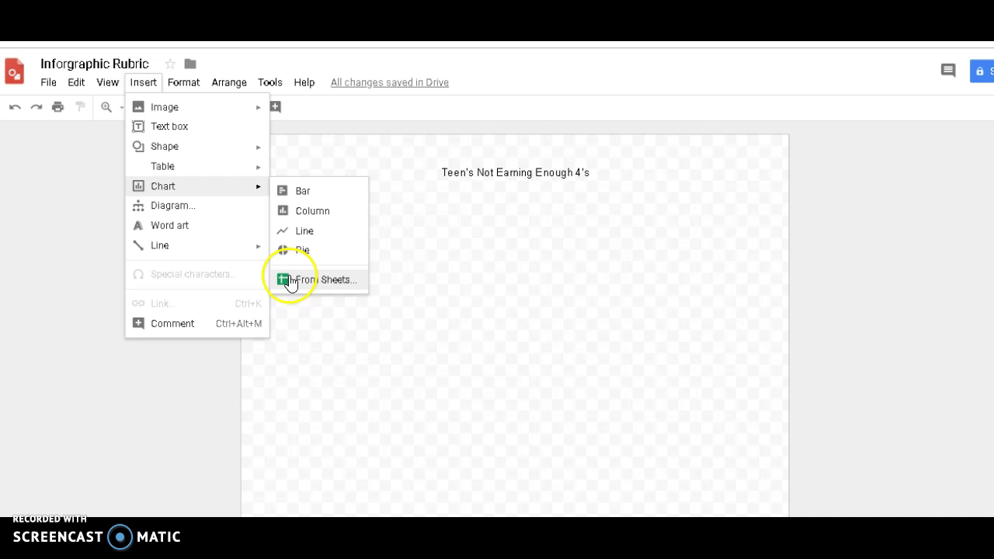
left_click(329, 281)
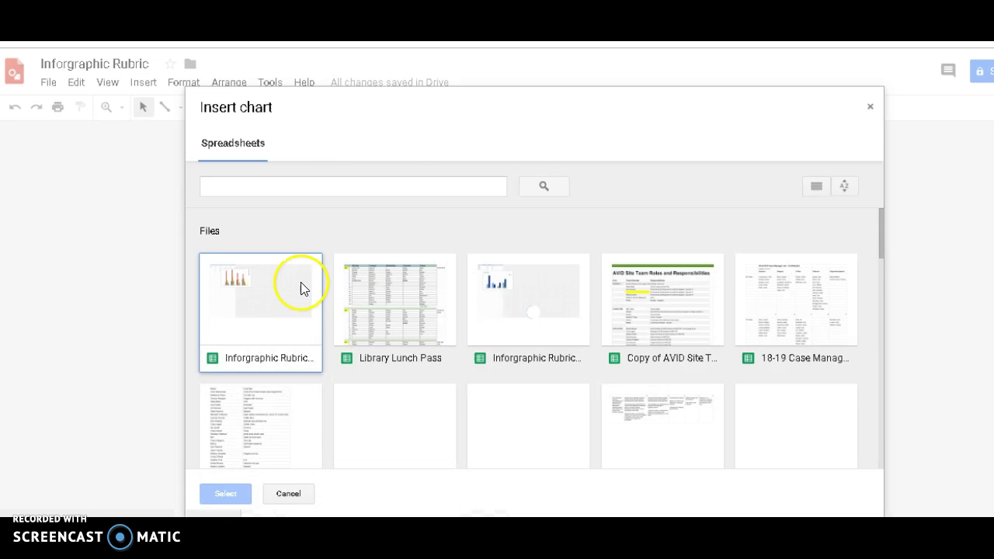
left_click(251, 306)
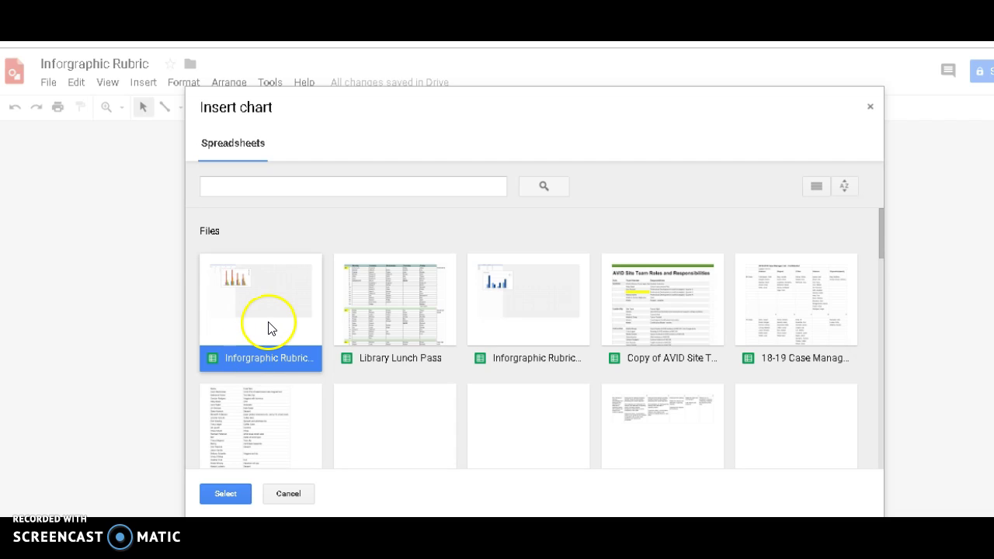
double_click(267, 327)
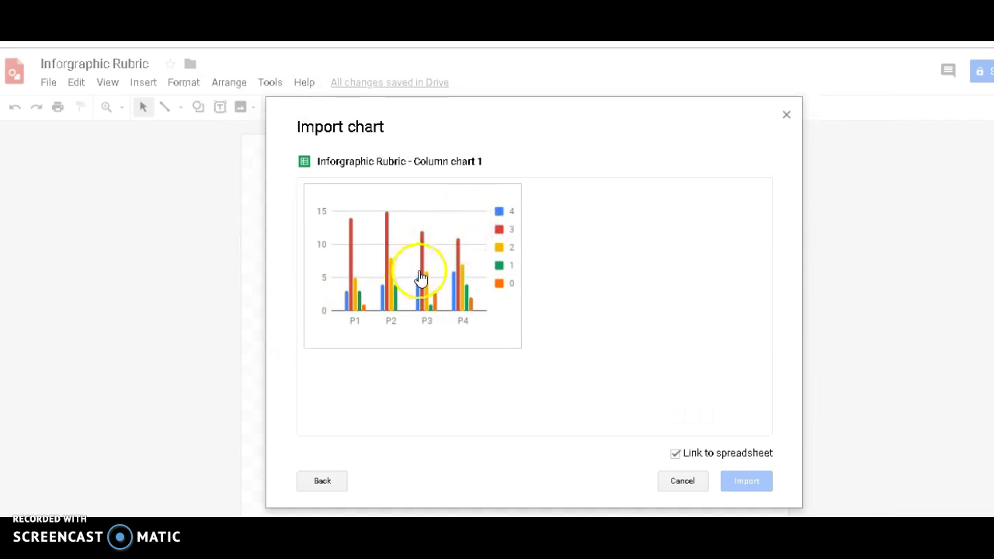
left_click(394, 254)
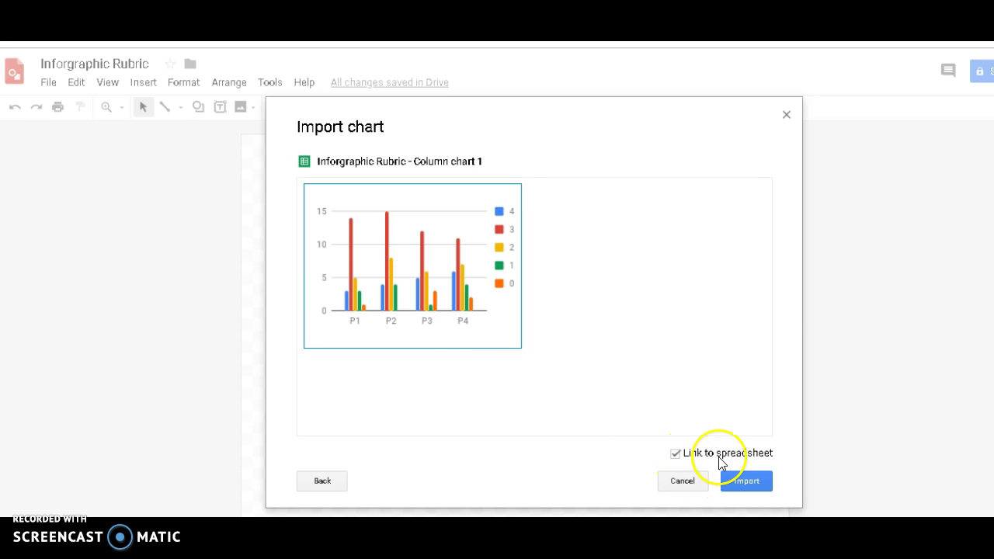
left_click(746, 480)
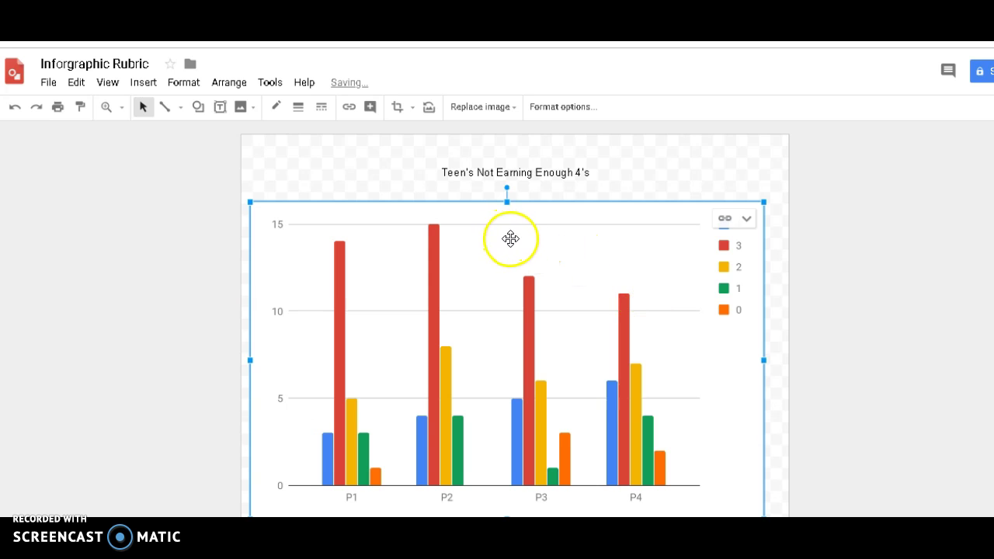
Step: Nudge the chart, then draw a rounded speech-bubble callout over its top-left
left_click_drag(512, 239, 526, 228)
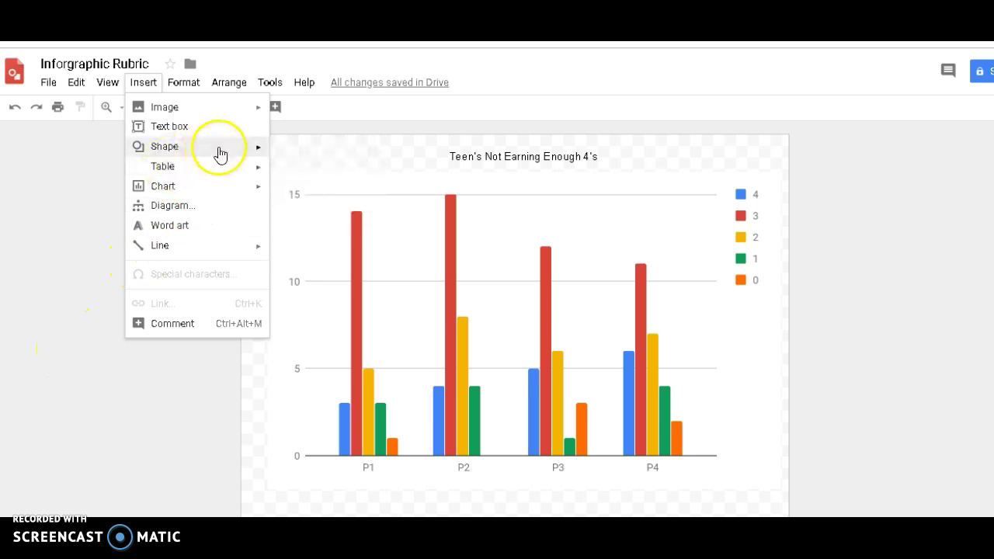
mouse_move(314, 191)
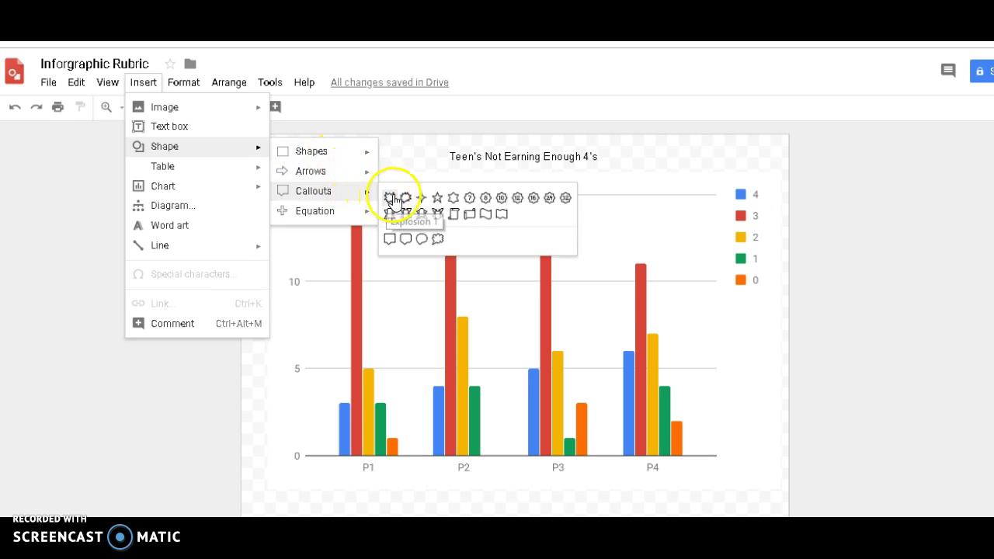
left_click(424, 240)
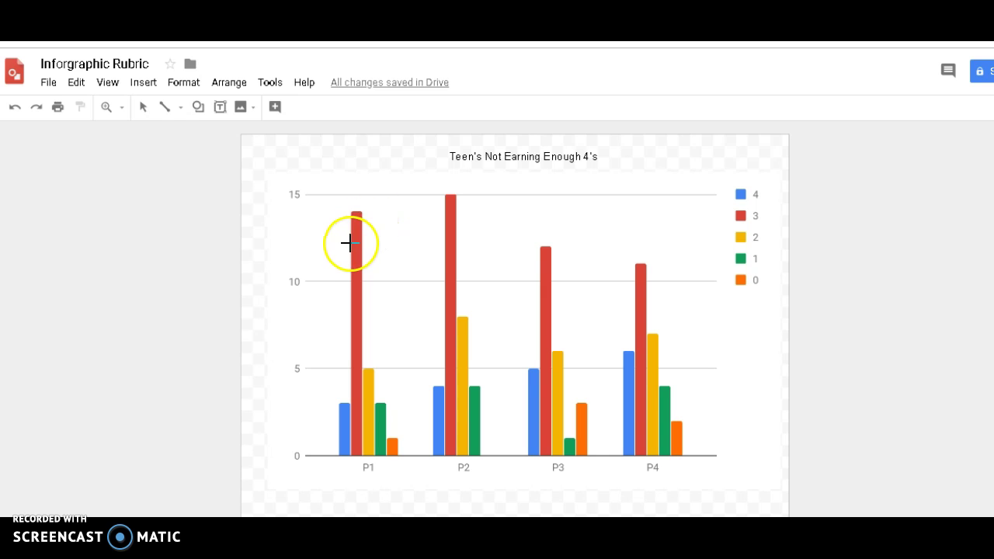
left_click_drag(319, 216, 261, 162)
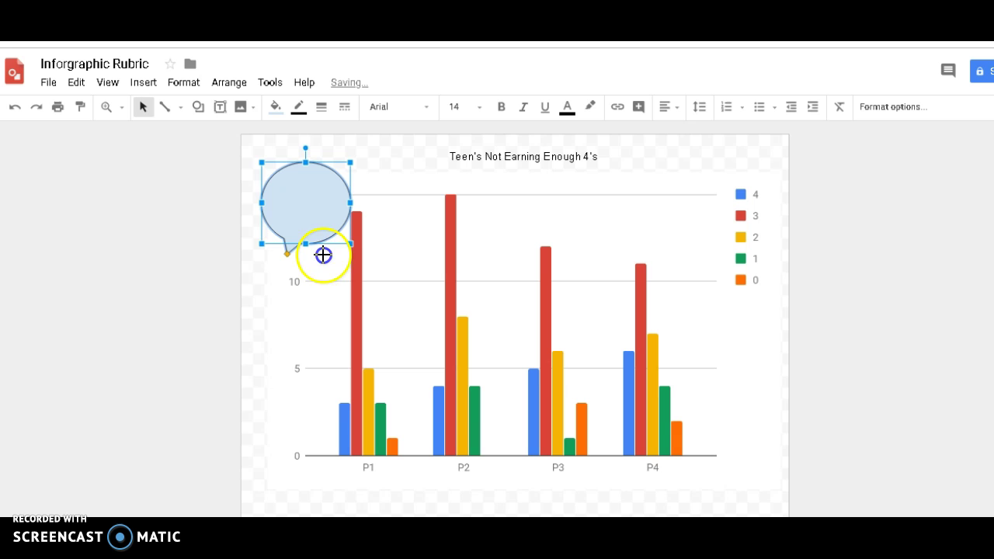
Step: Add a text box inside the speech bubble reading "Too many 3's"
left_click(301, 198)
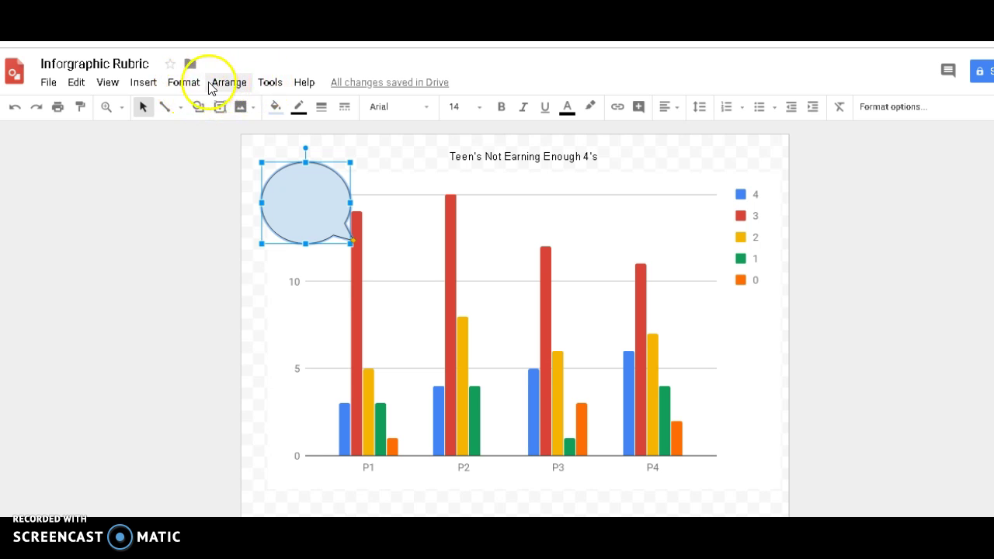
left_click(152, 84)
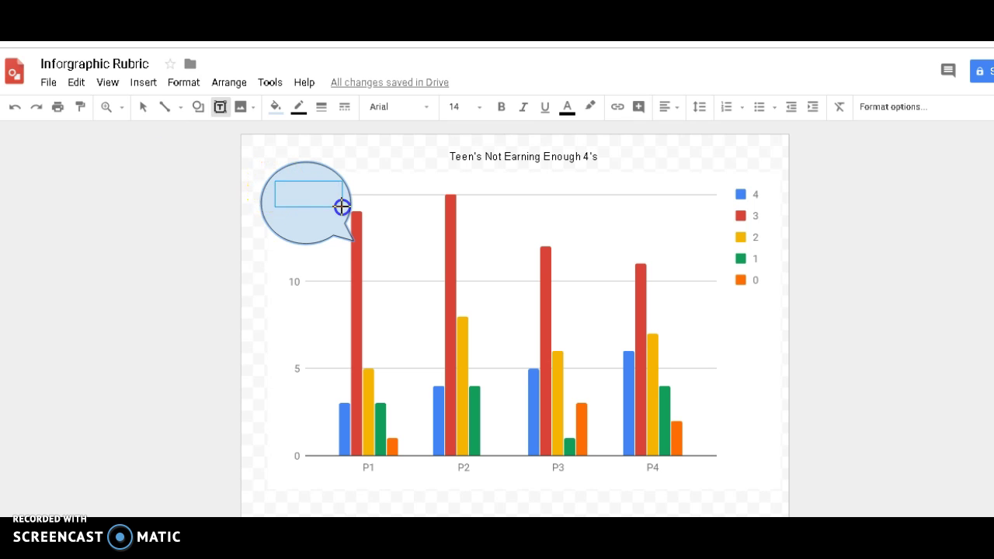
left_click_drag(324, 187, 343, 206)
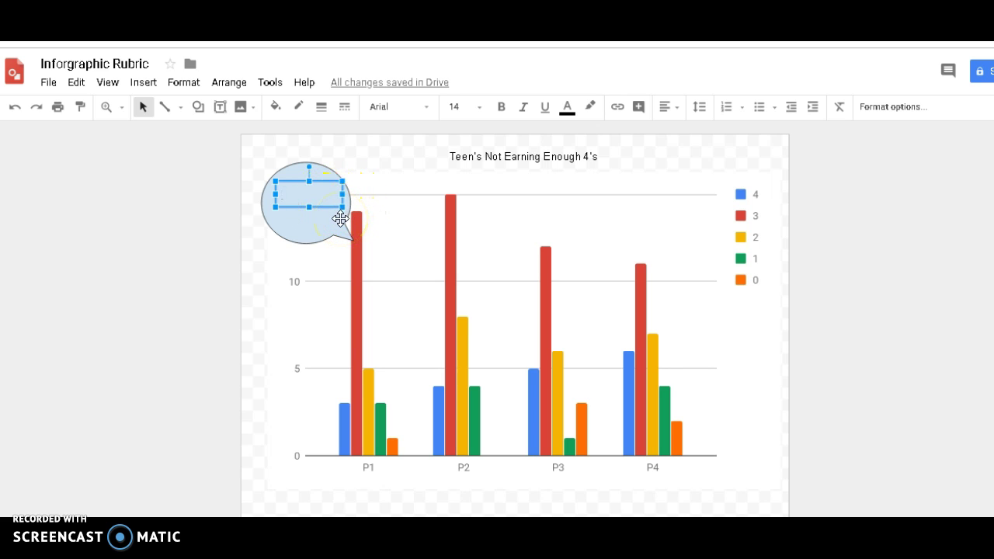
type("Too many 3's")
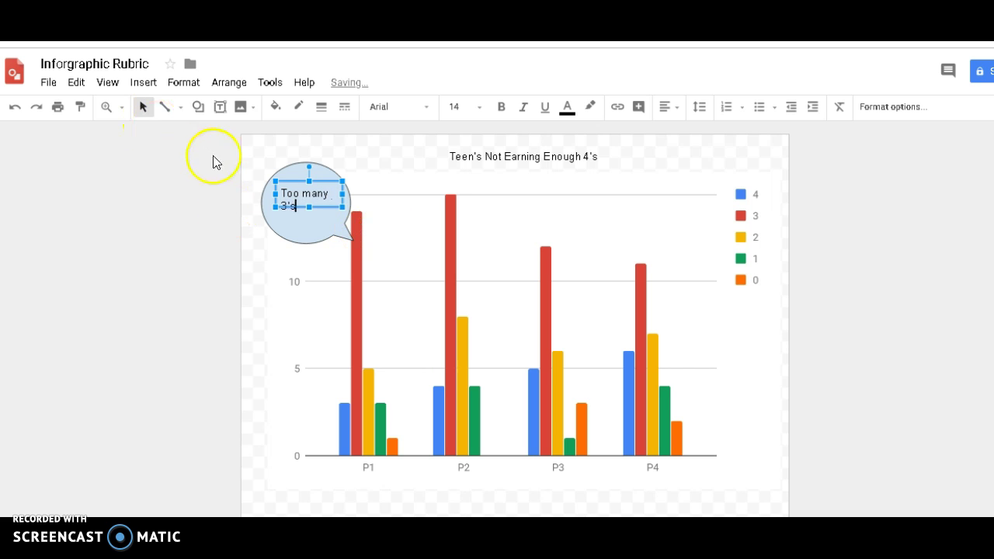
left_click(301, 228)
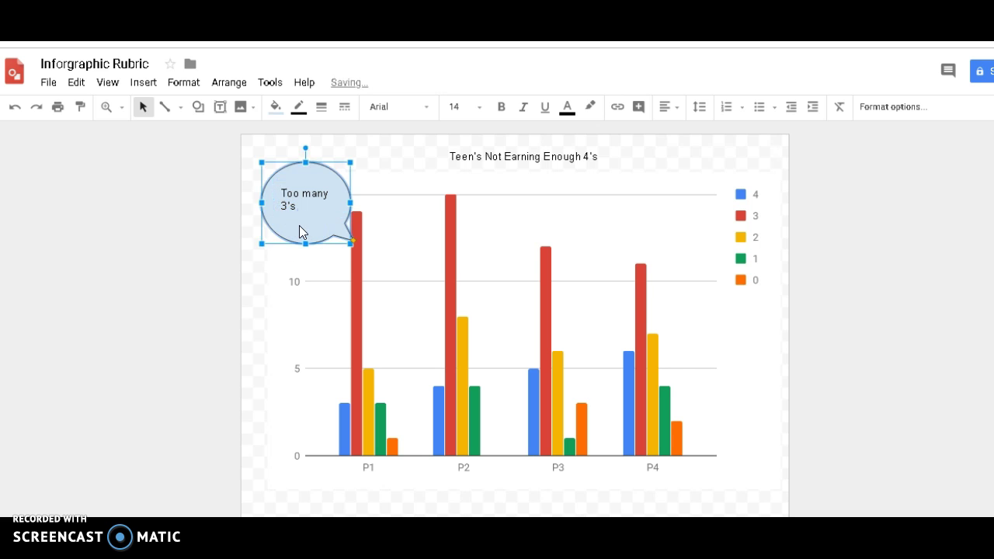
Step: Begin inserting a link on the bubble and grab the Stack Exchange question's URL
left_click(154, 90)
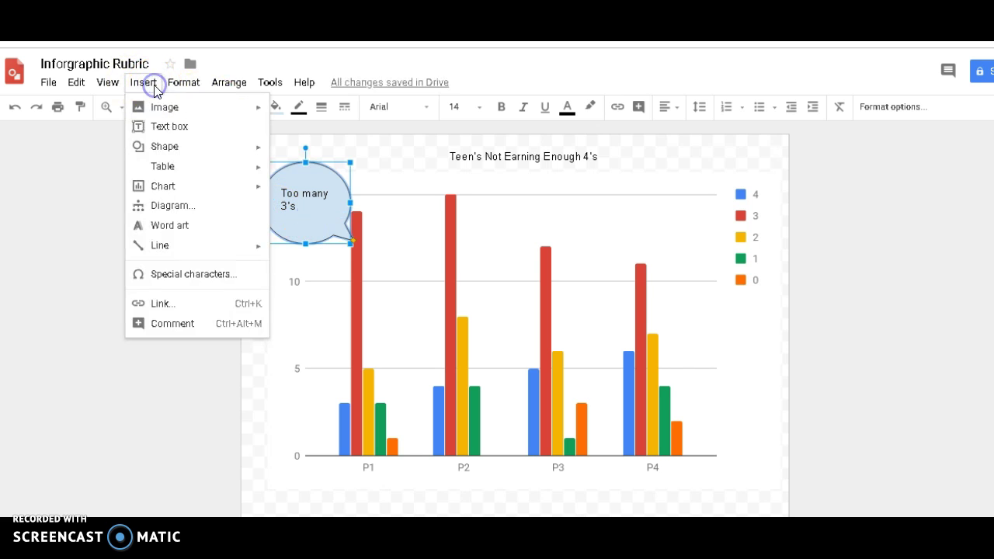
left_click(171, 303)
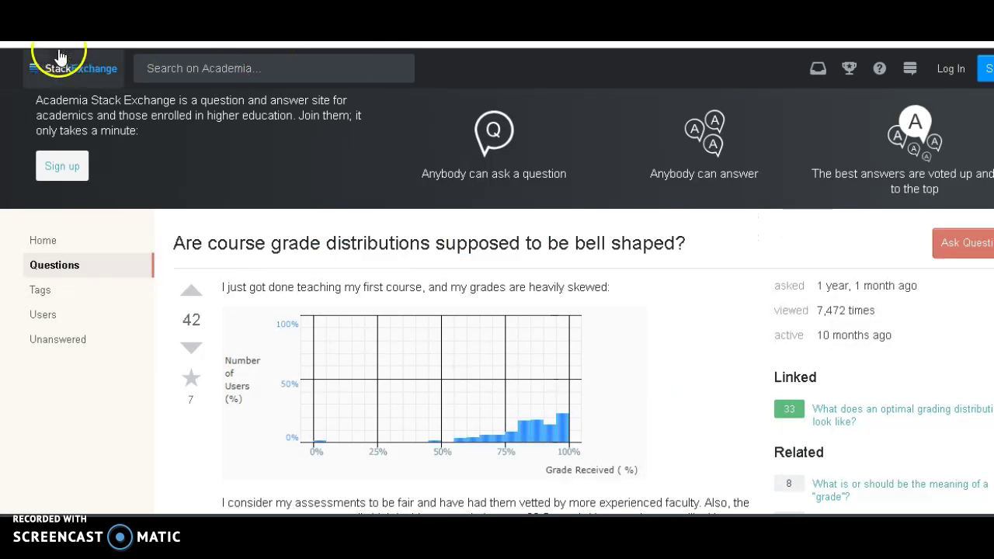
key("ctrl+l")
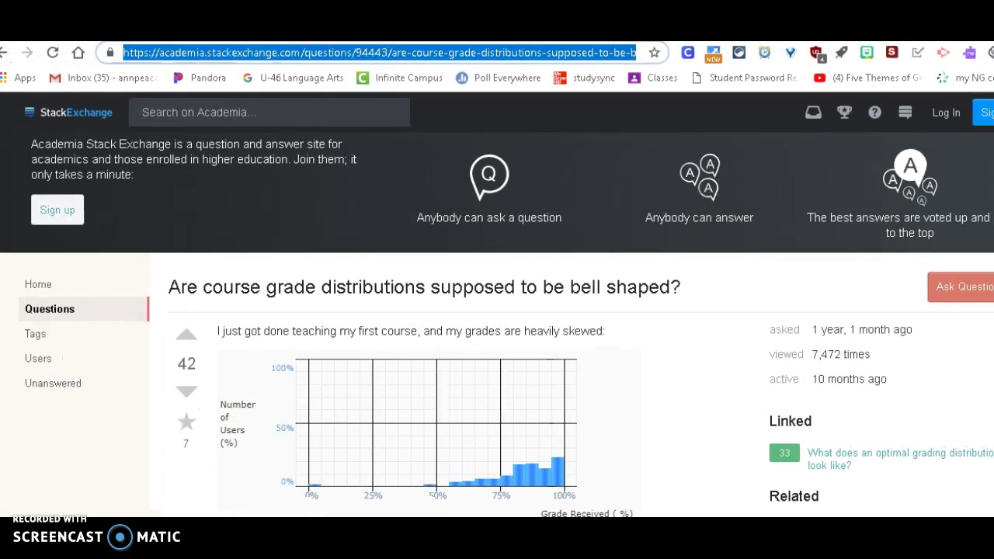
Step: Paste the Stack Exchange question URL as the speech bubble's link and apply it
key("ctrl+Tab")
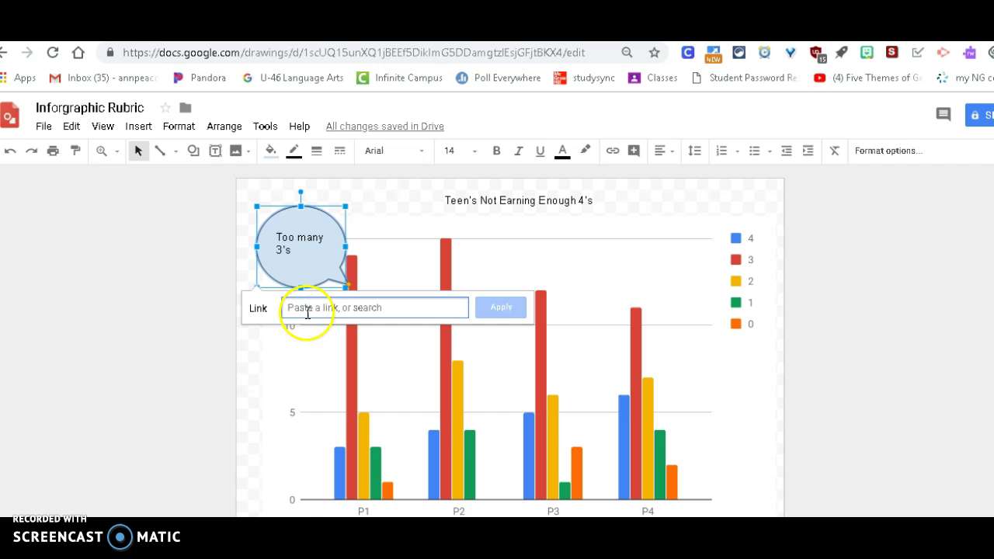
right_click(303, 308)
left_click(341, 404)
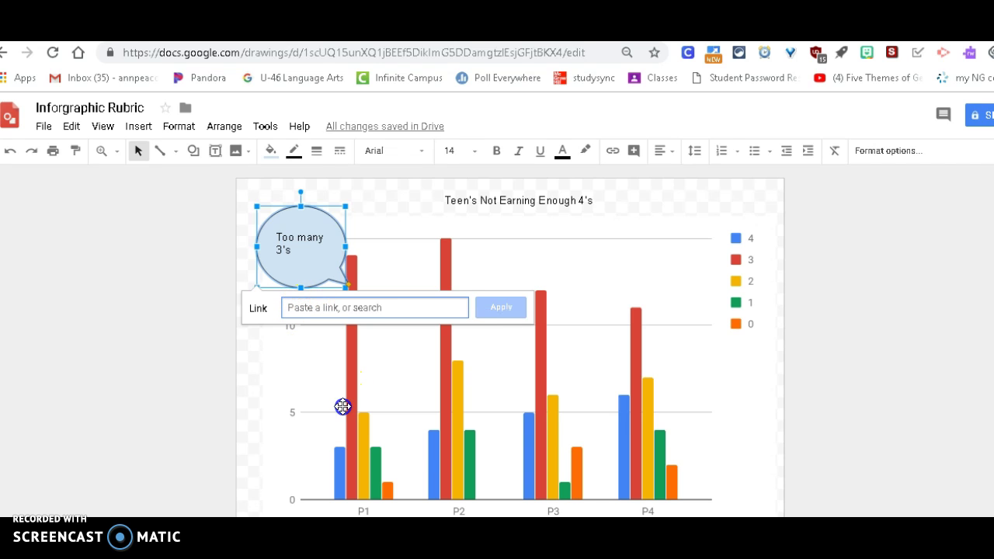
left_click(497, 309)
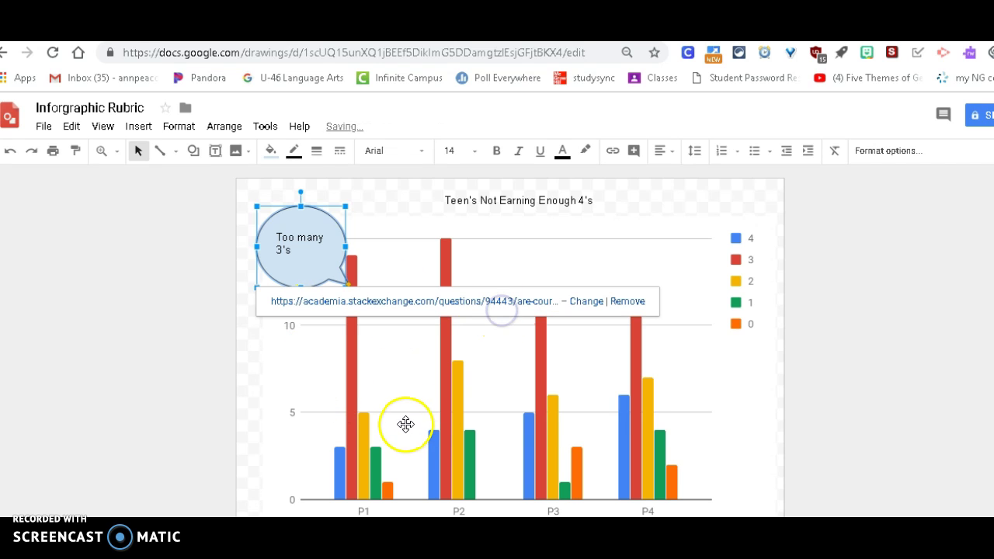
Step: Reselect the callout to review its attached link and open it for editing
left_click(306, 249)
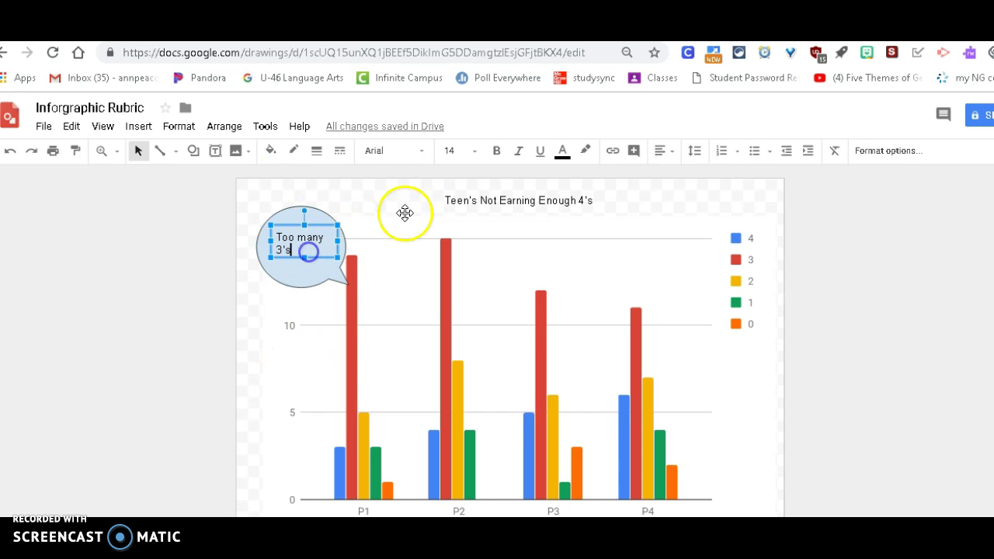
left_click(404, 212)
left_click(299, 266)
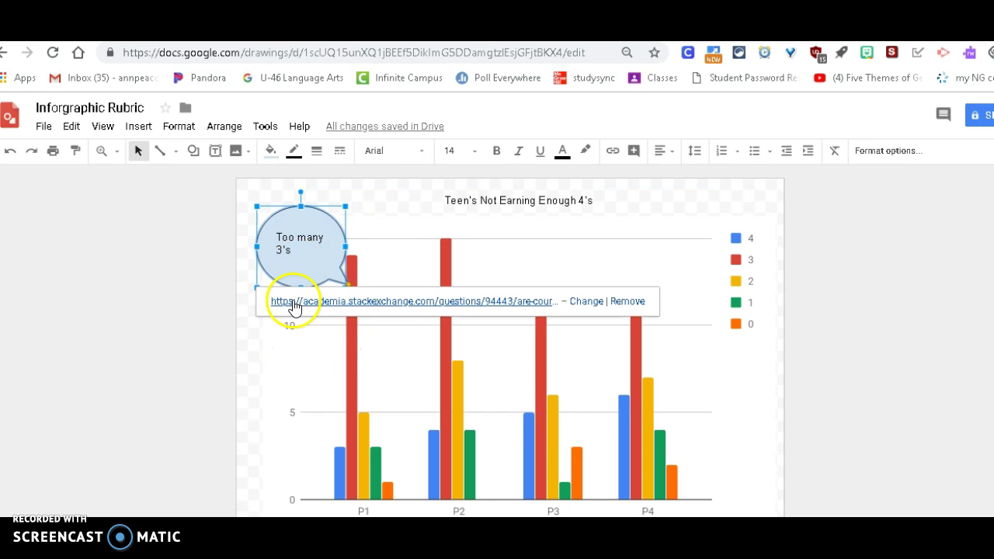
left_click(297, 258)
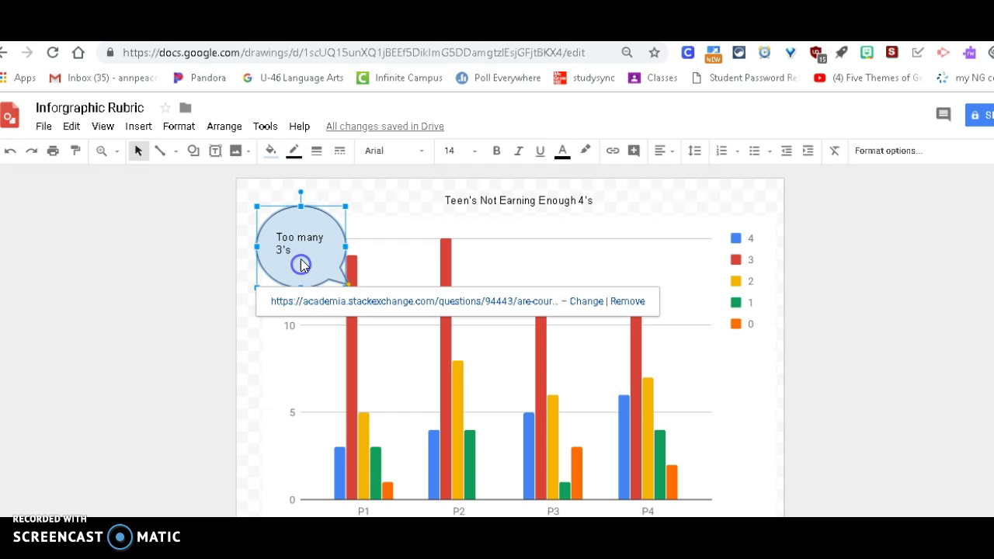
left_click(301, 260)
left_click(305, 267)
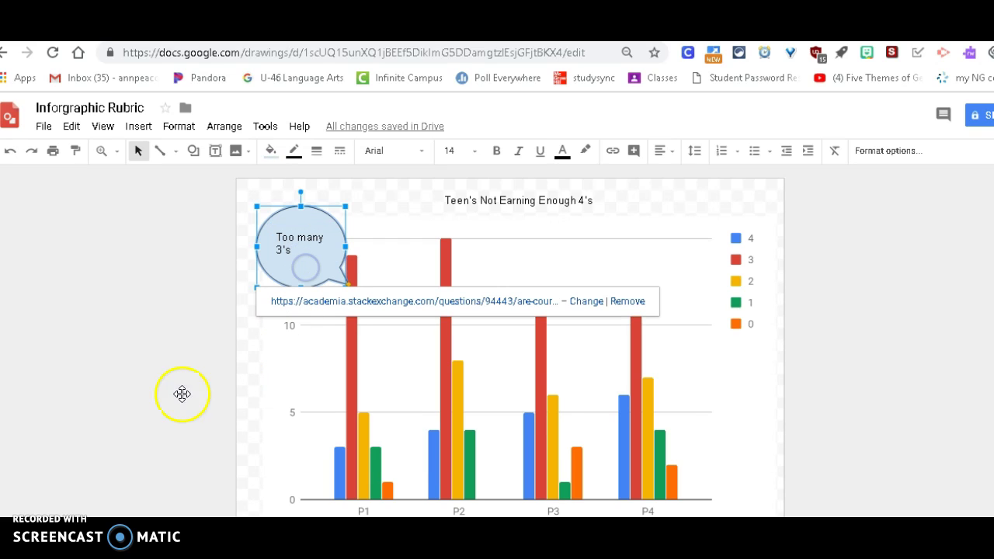
left_click(331, 314)
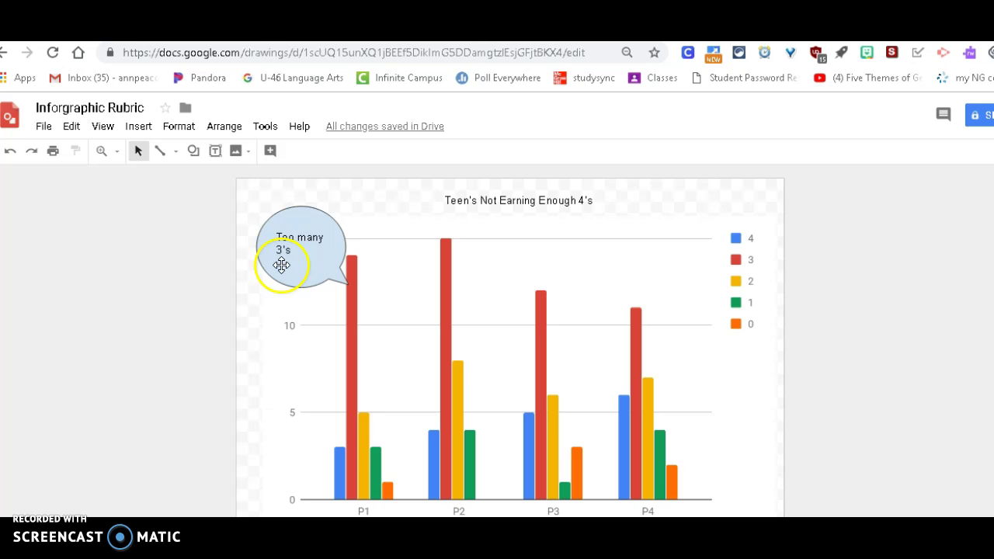
left_click(309, 284)
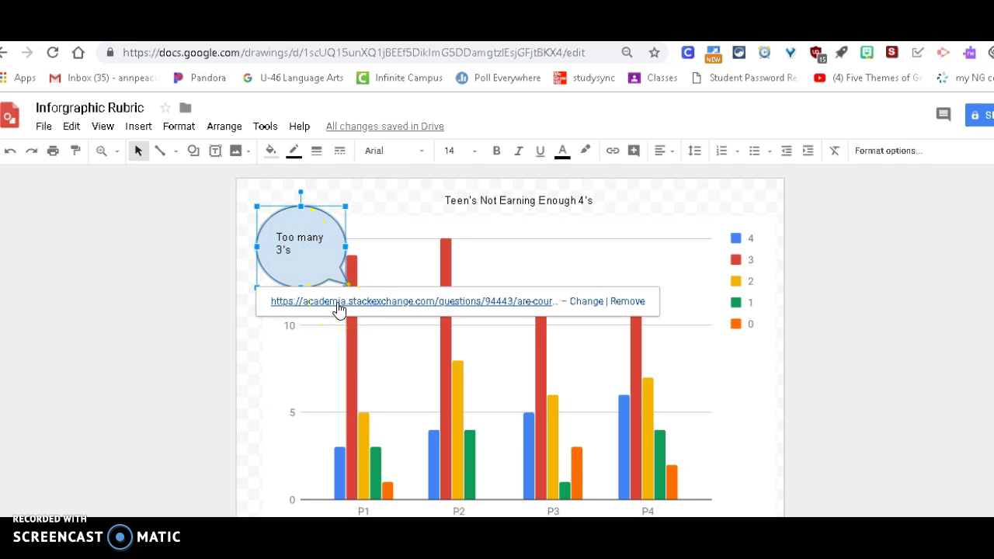
left_click(591, 291)
left_click(588, 303)
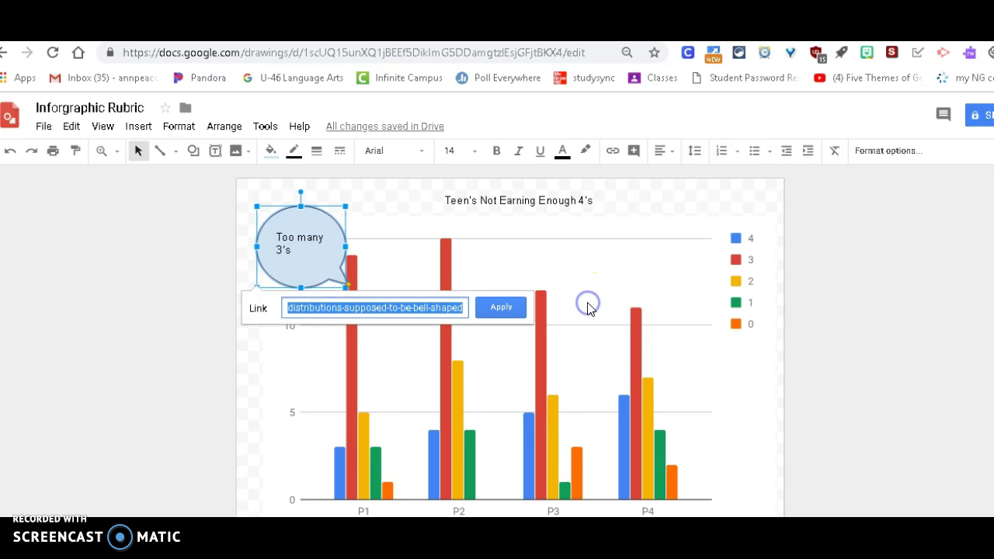